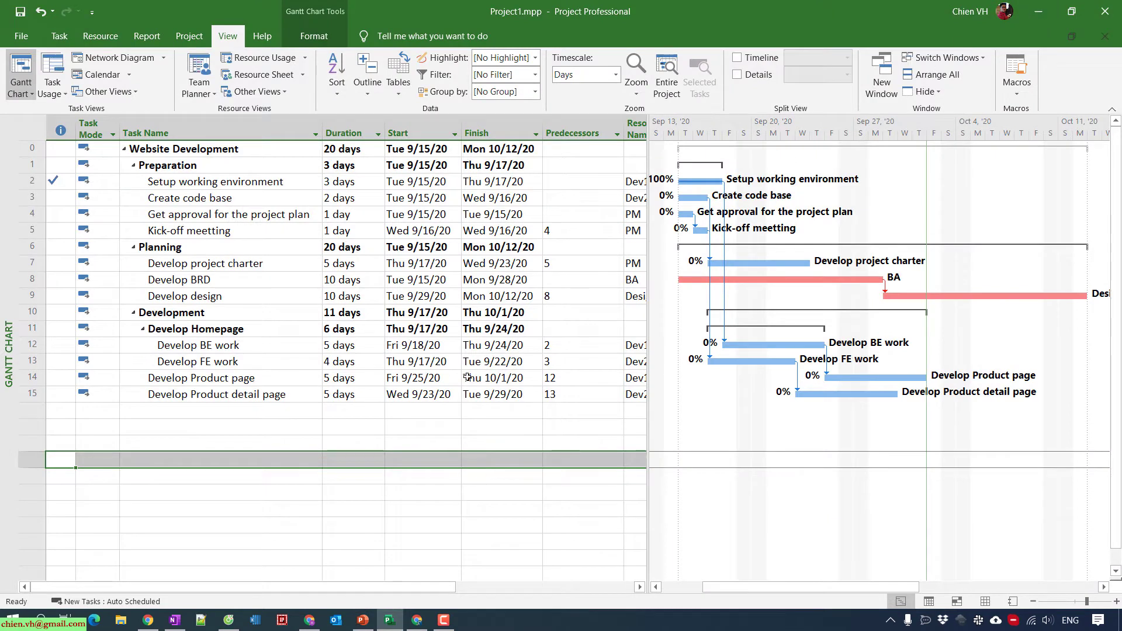
Step: Shift the Gantt chart timescale to earlier dates and preview how the Gantt chart view would print
click(279, 496)
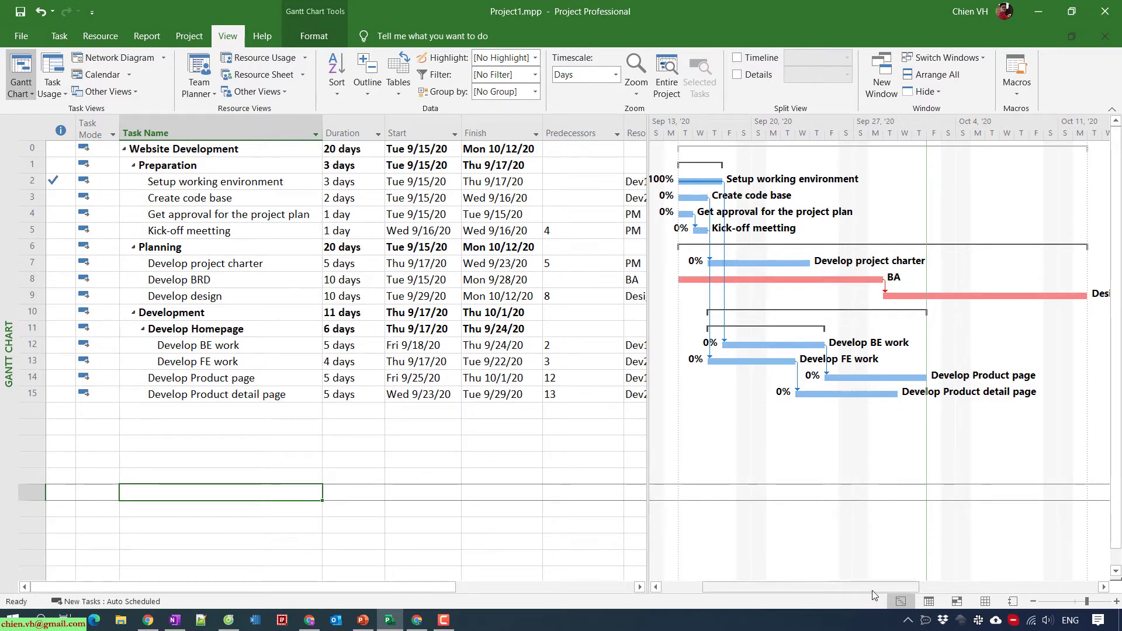
drag(876, 589, 823, 590)
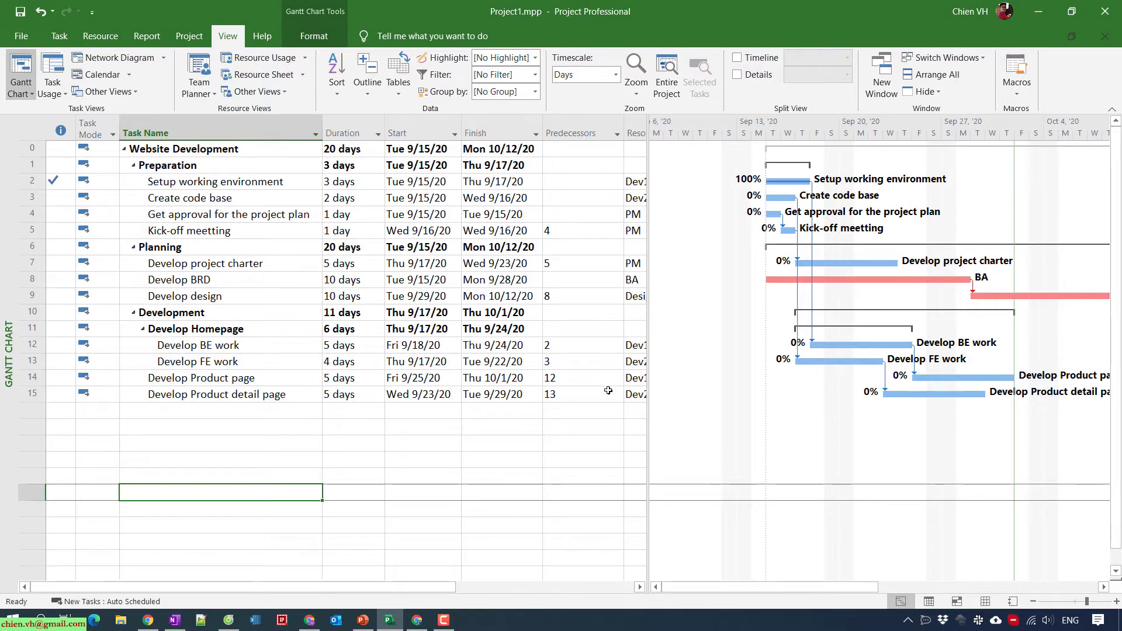
click(26, 34)
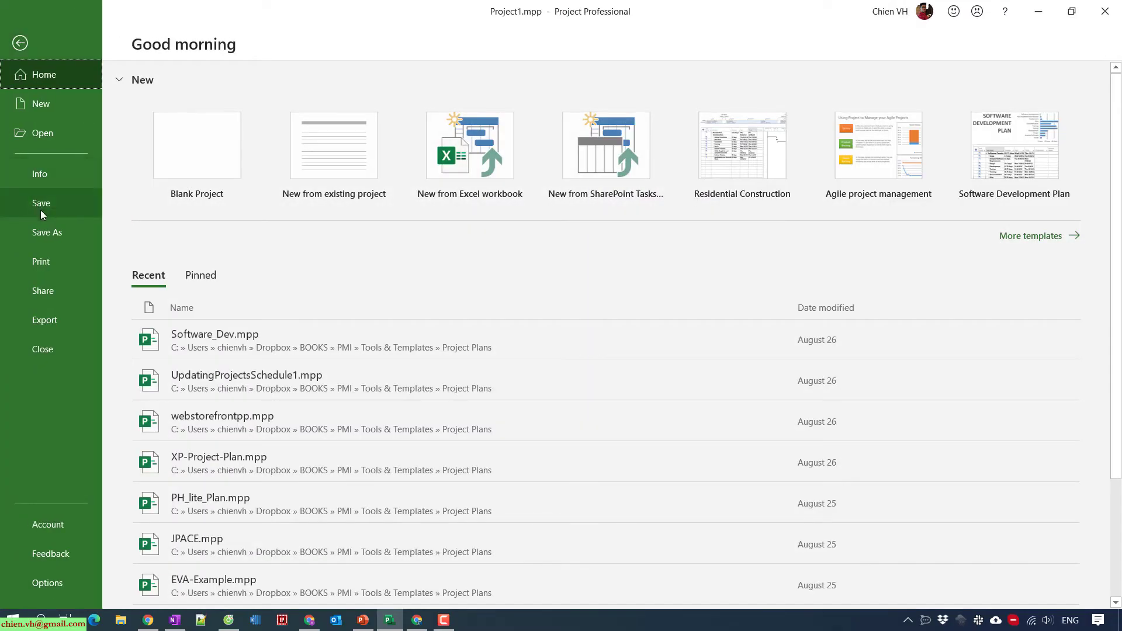
click(41, 262)
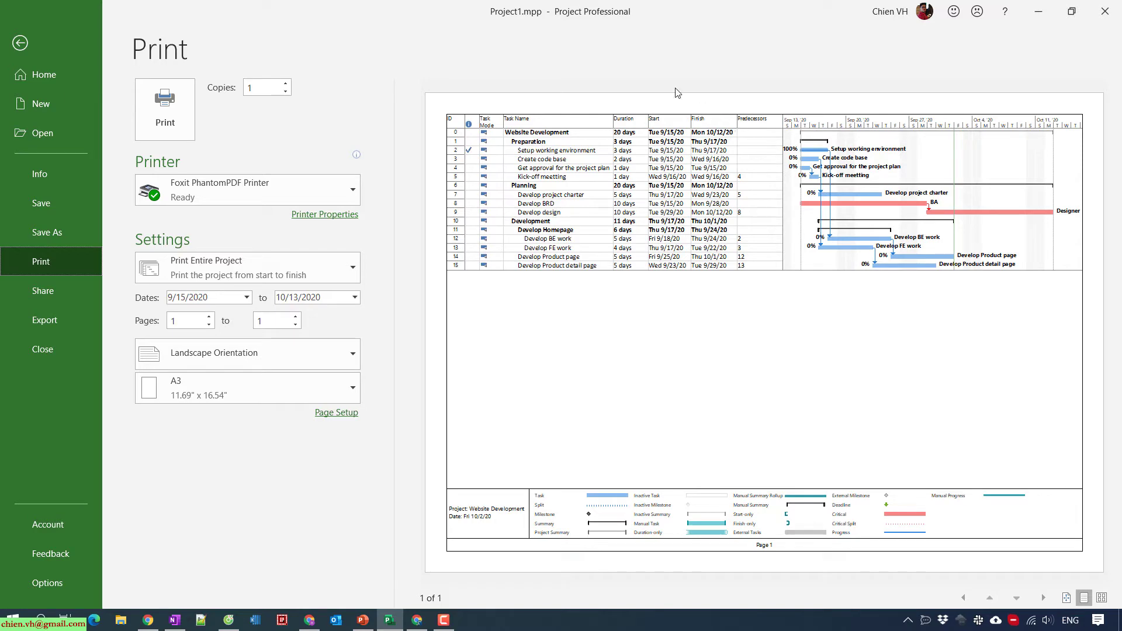
click(27, 43)
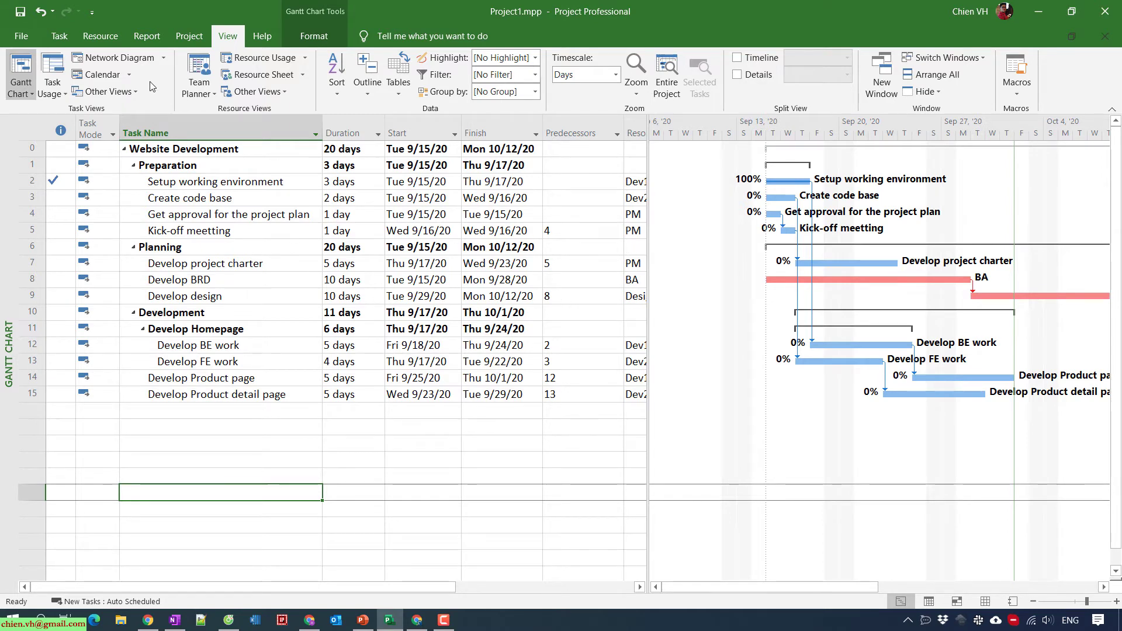
Step: Change the project view from Gantt Chart to Task Sheet
click(21, 35)
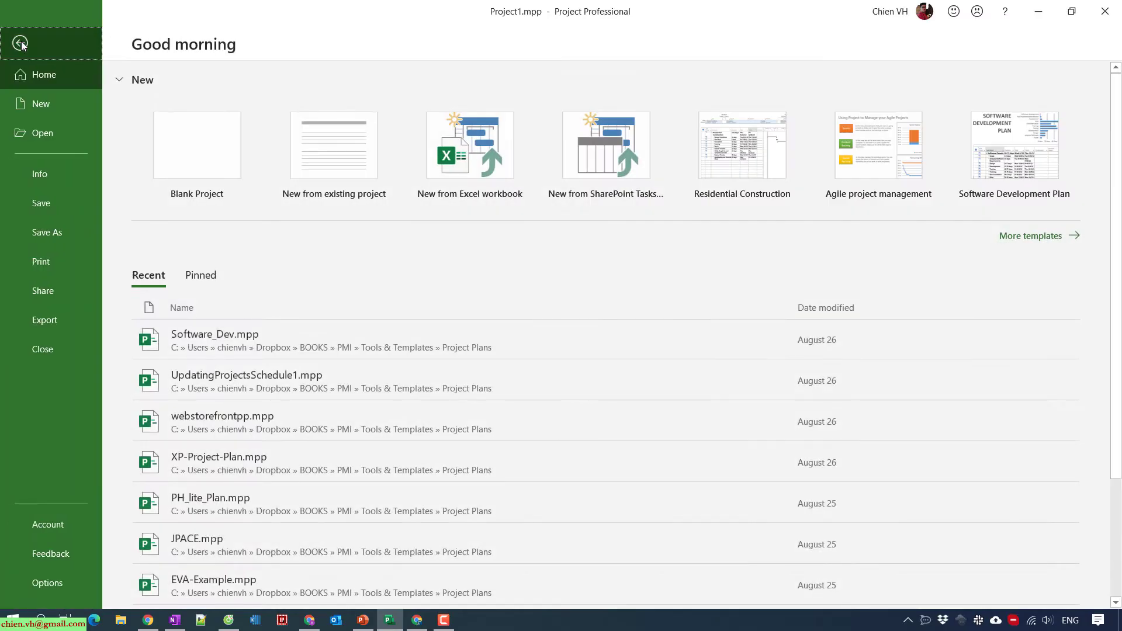
click(50, 35)
click(59, 36)
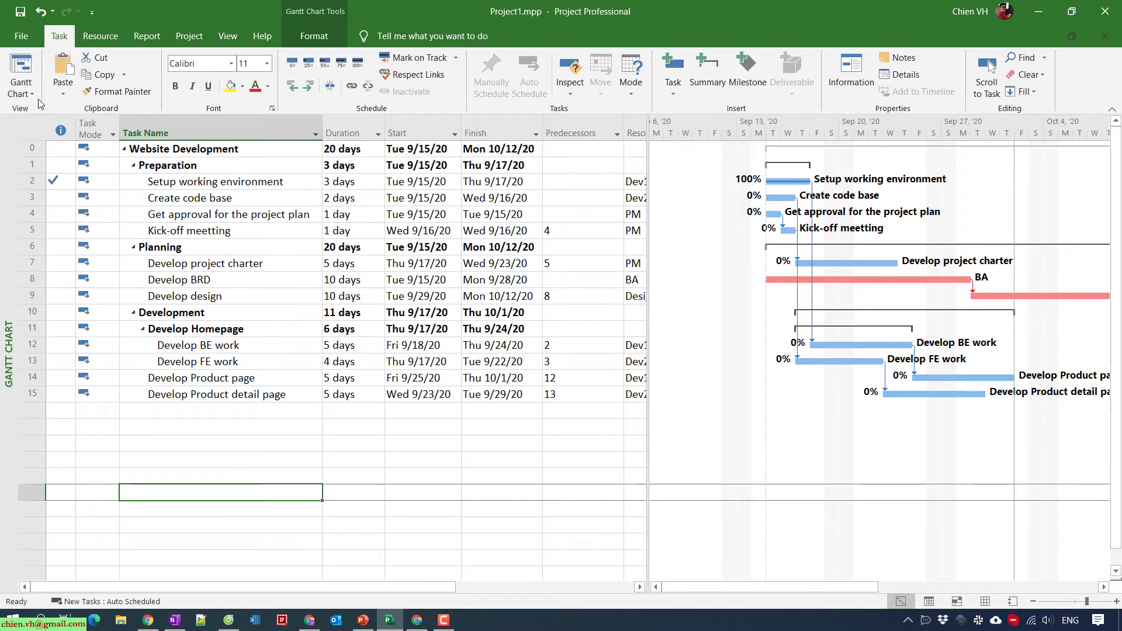
mouse_move(59, 174)
click(33, 96)
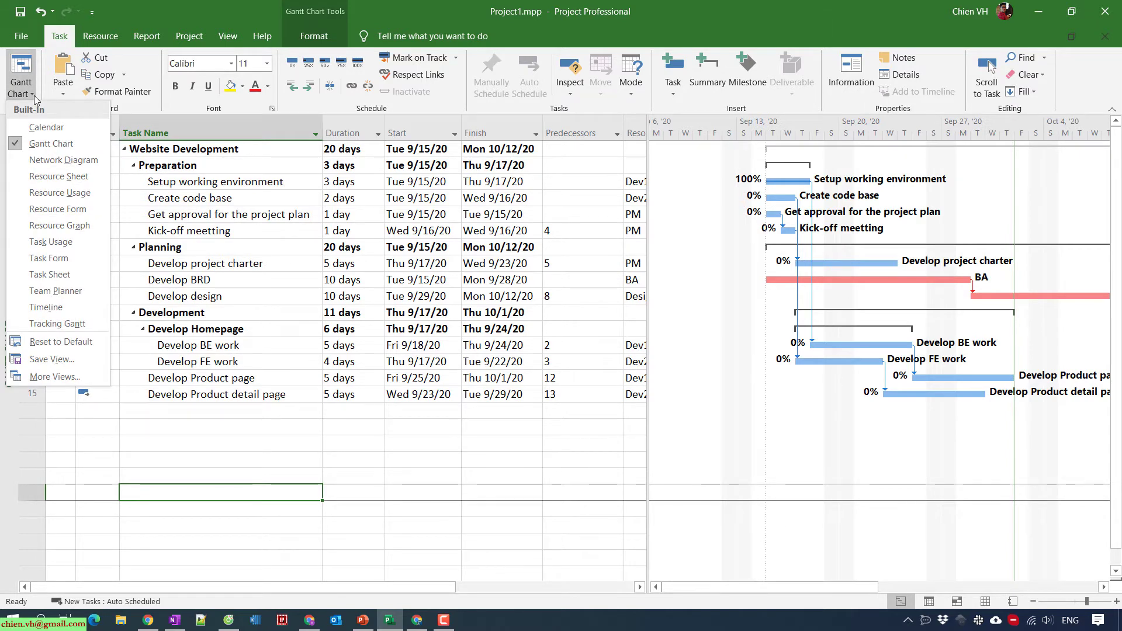
click(79, 275)
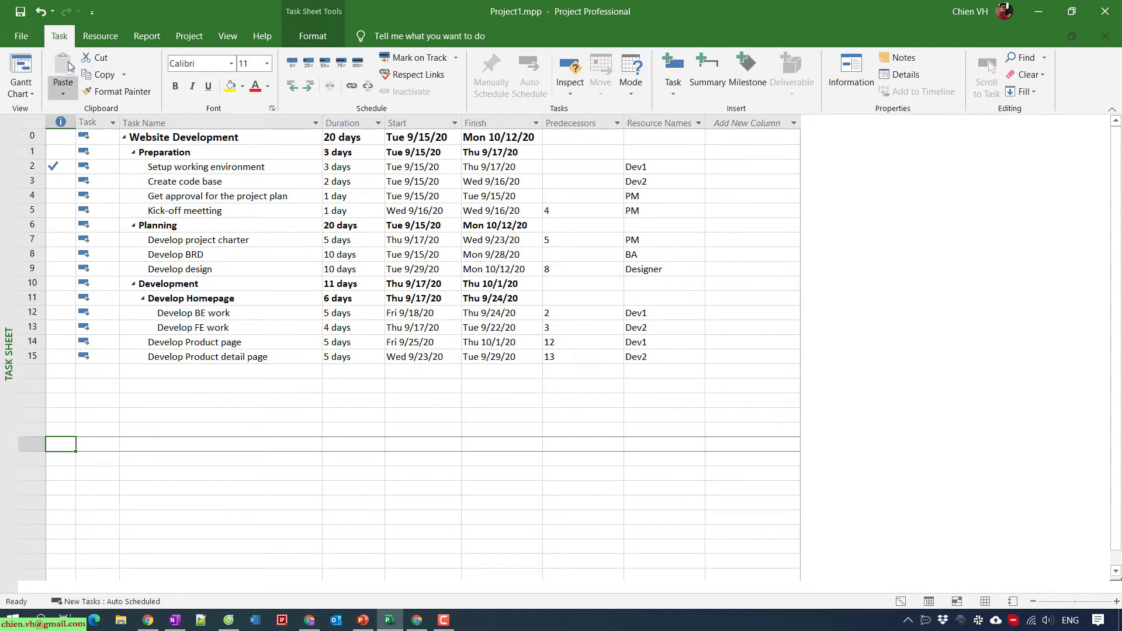
Step: Open the print settings for the task sheet and set A4 paper with landscape orientation
click(21, 36)
click(47, 264)
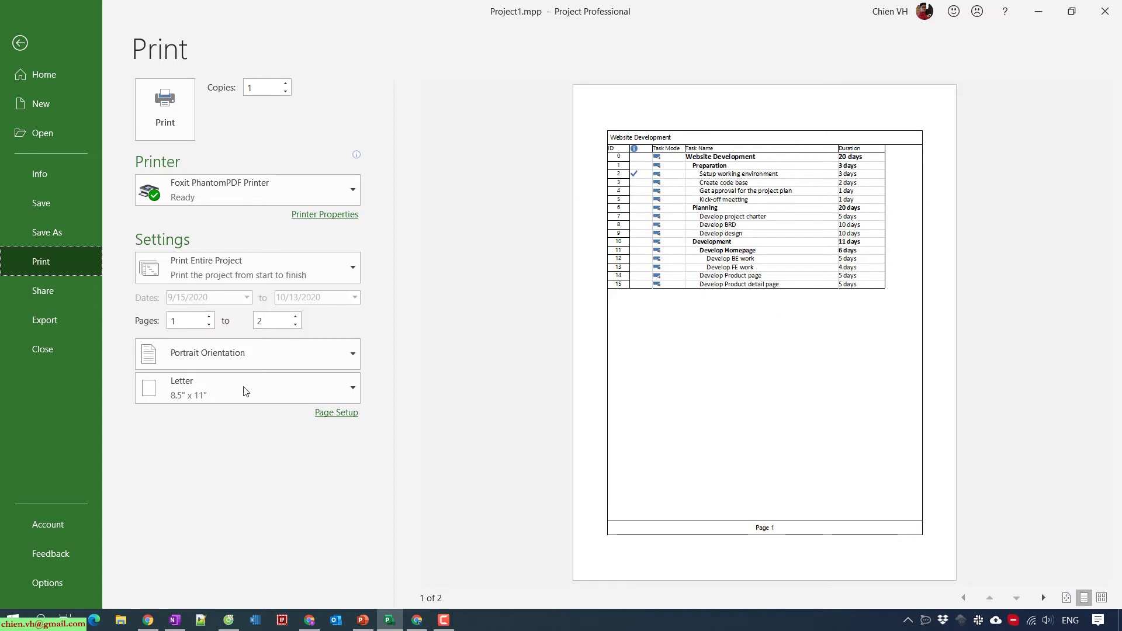
click(345, 385)
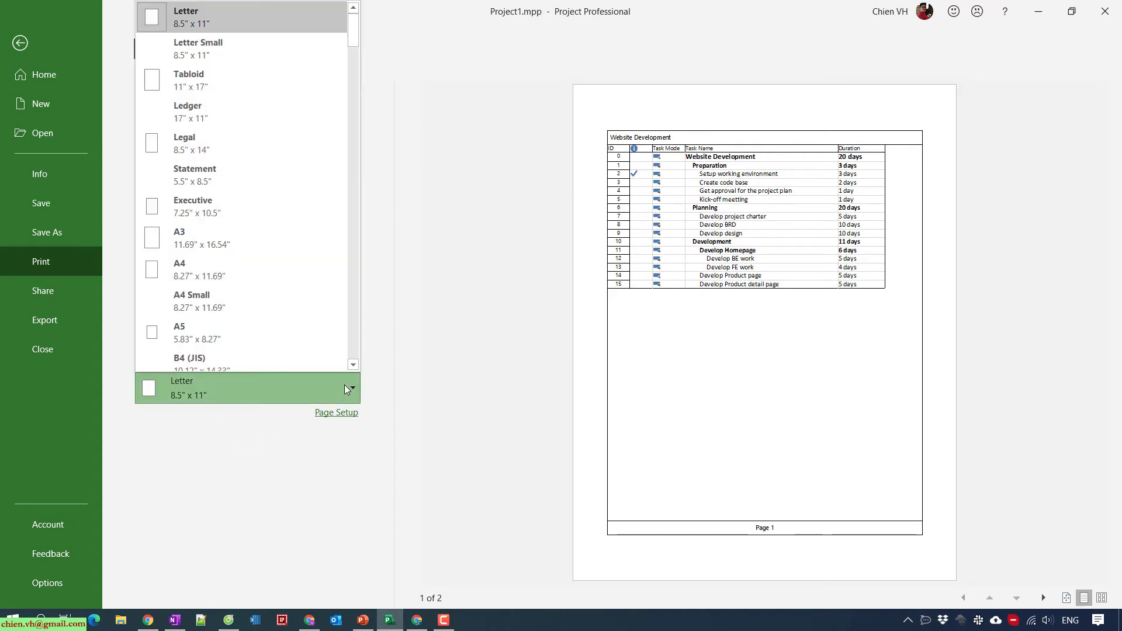
click(213, 275)
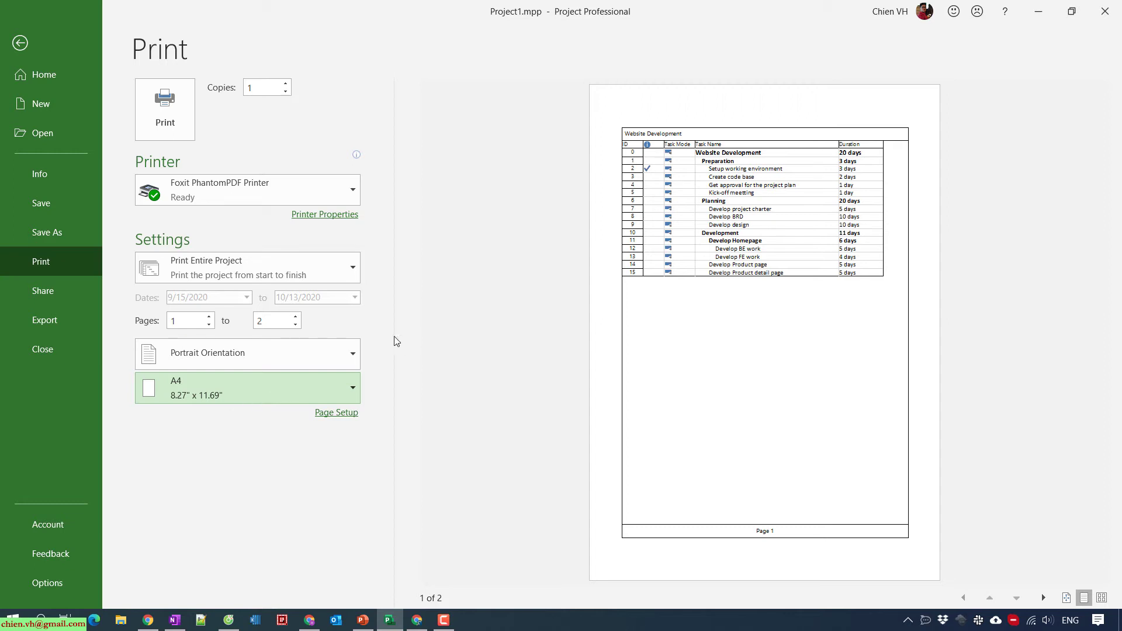
click(342, 346)
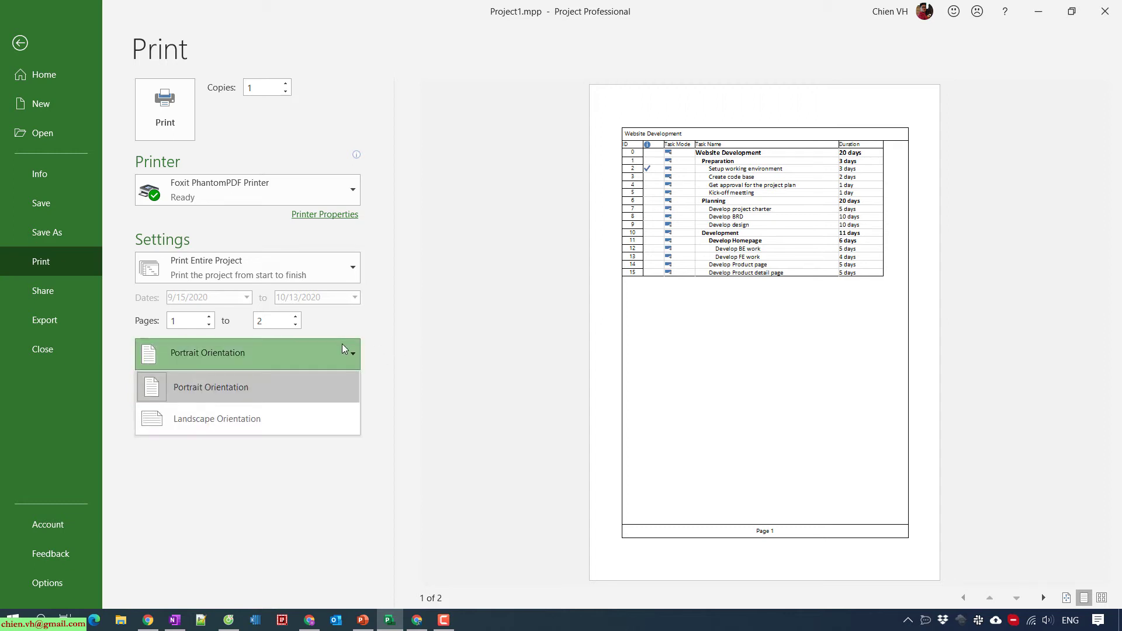
click(222, 417)
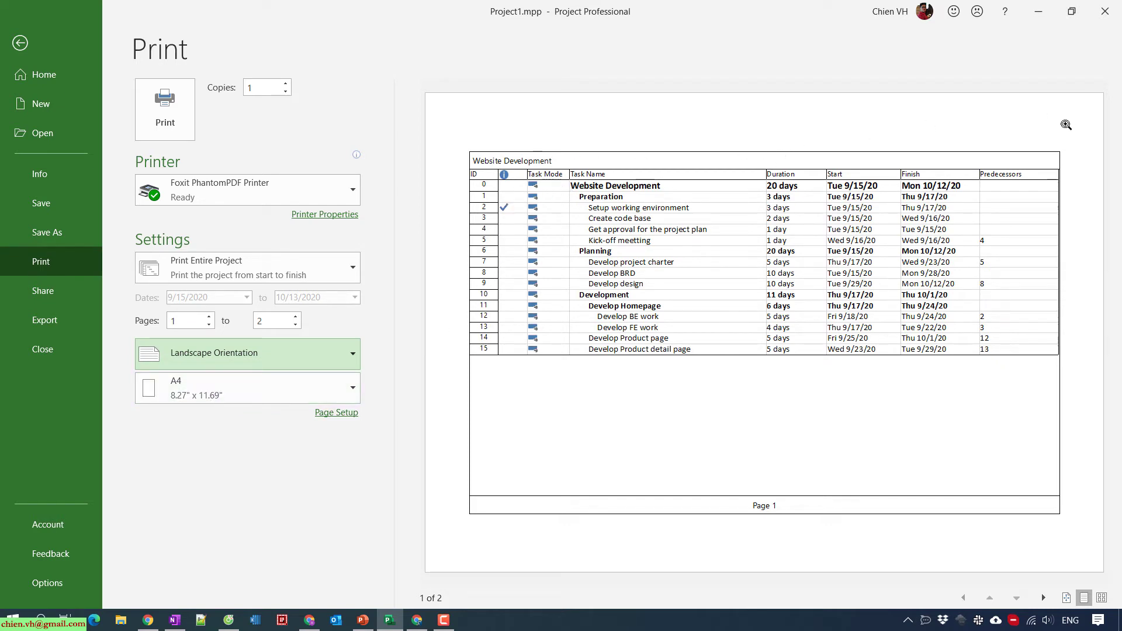
Step: Check both preview pages, change the paper size to A3, and inspect the new preview up close
click(1044, 598)
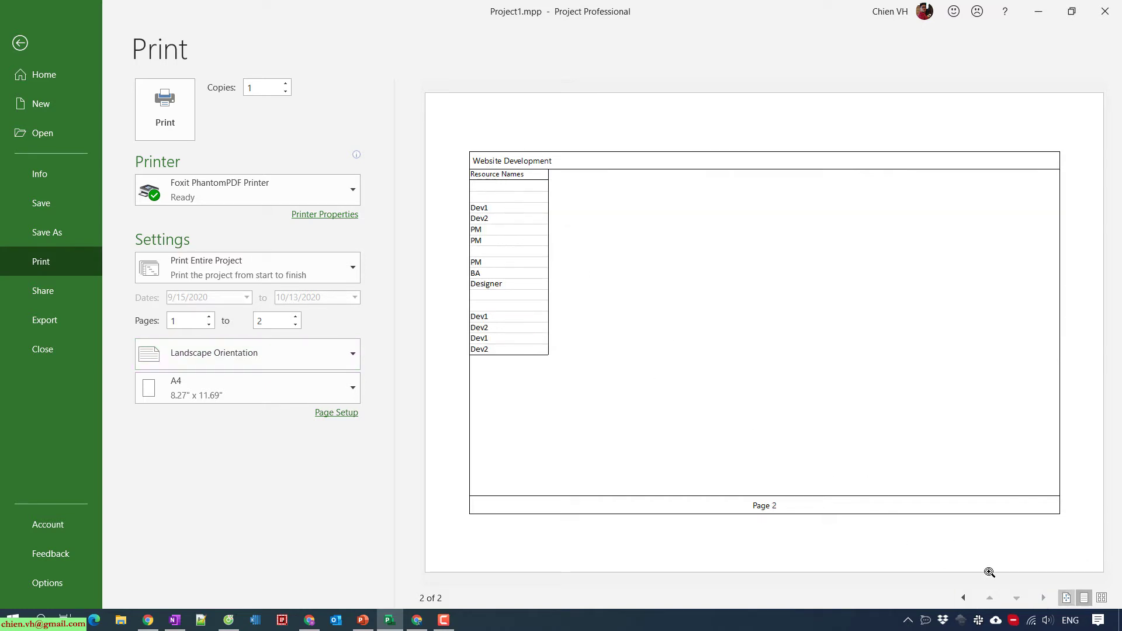
click(963, 597)
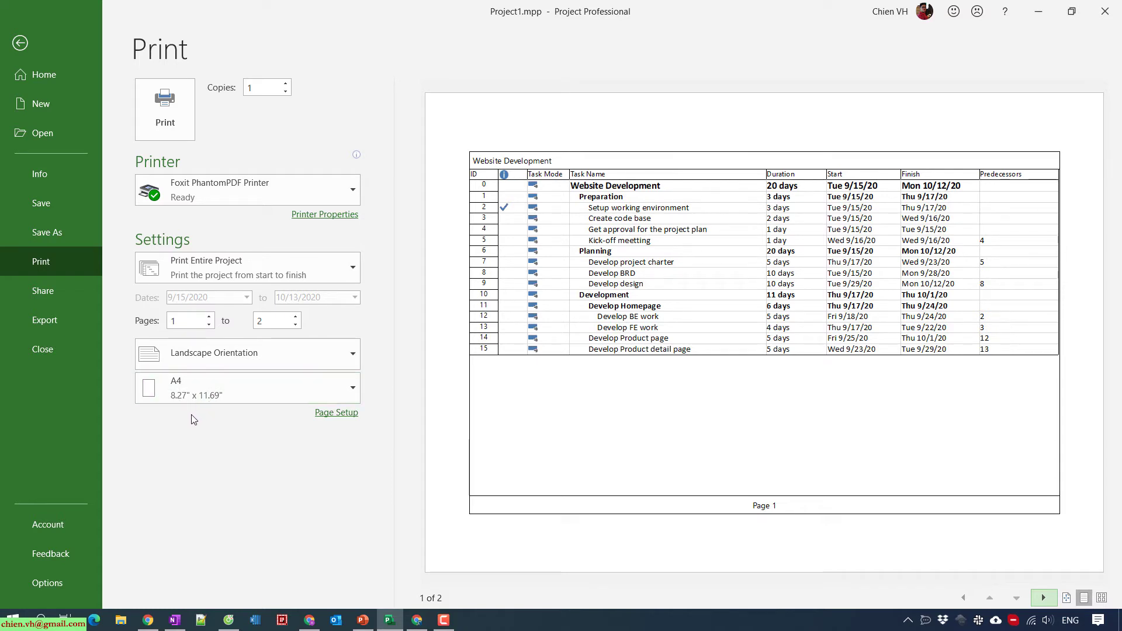
click(352, 390)
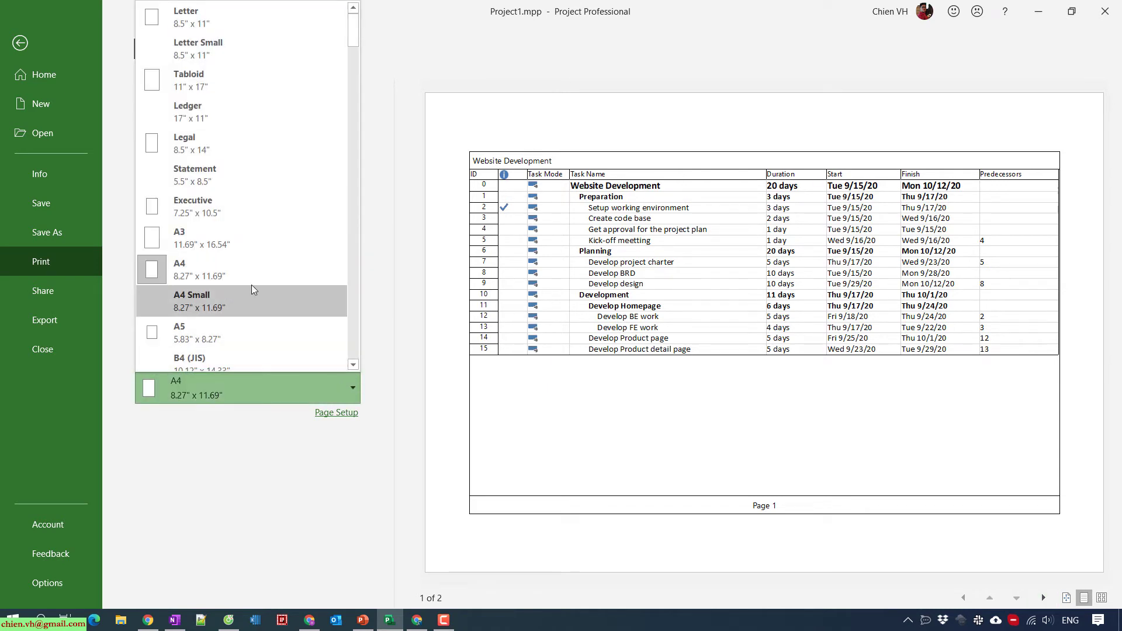
click(187, 230)
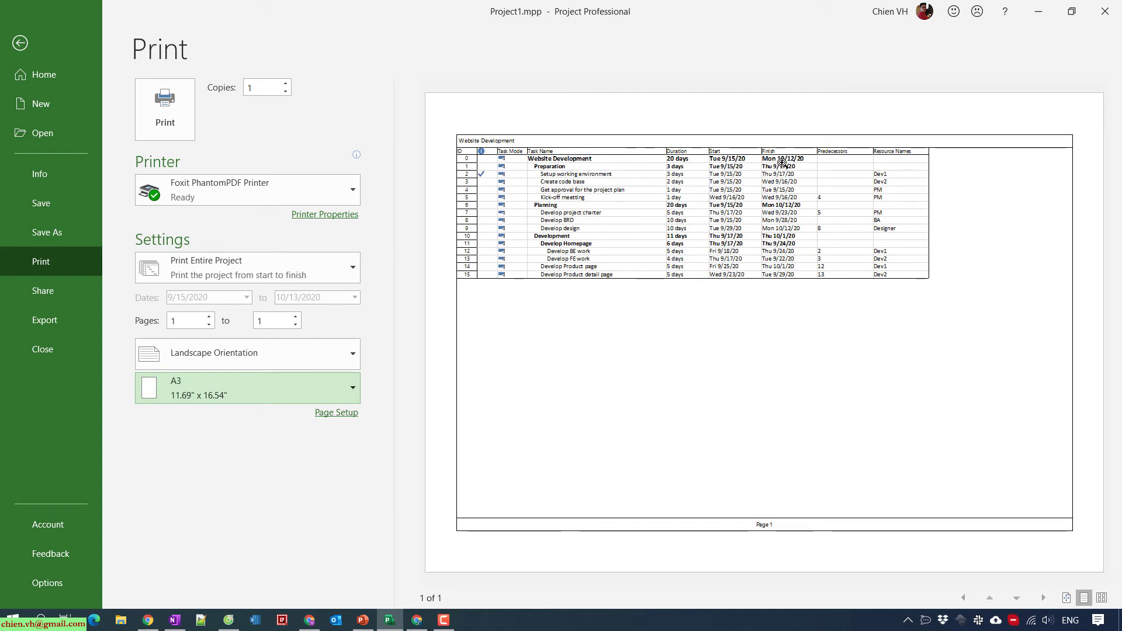
click(531, 200)
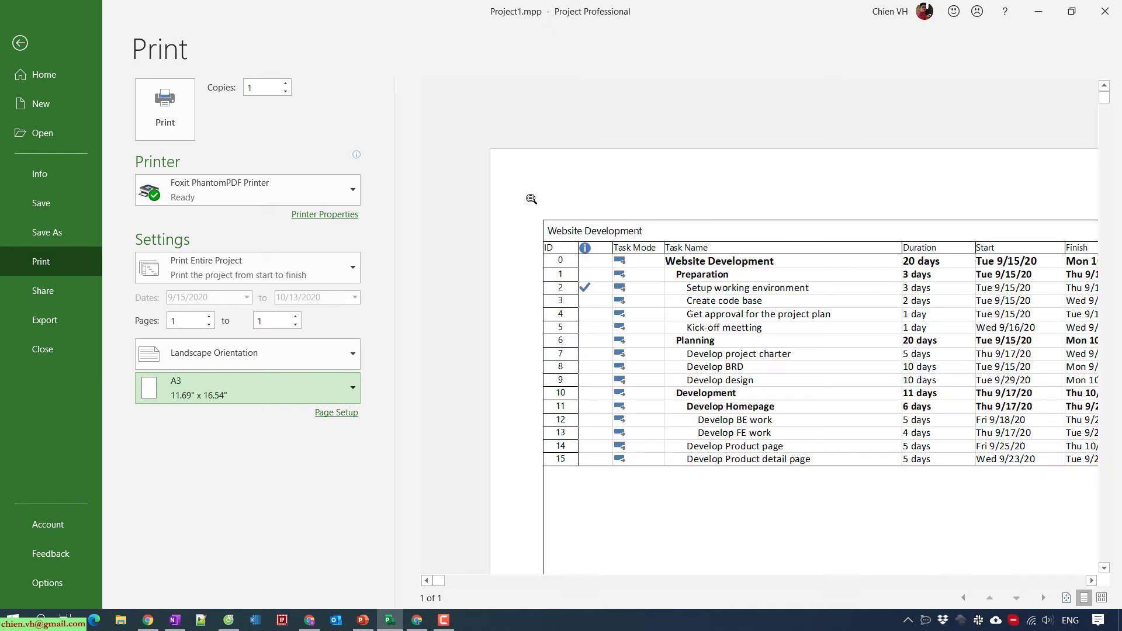
click(643, 140)
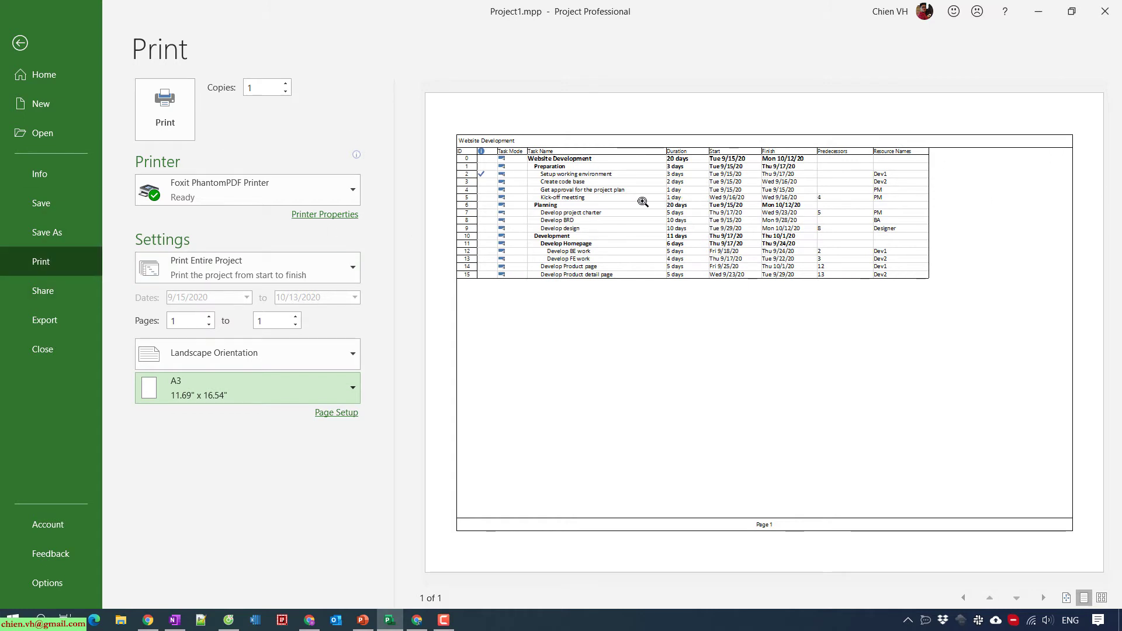
Step: Print the task sheet to a PDF on the Desktop named "List tasks"
click(184, 121)
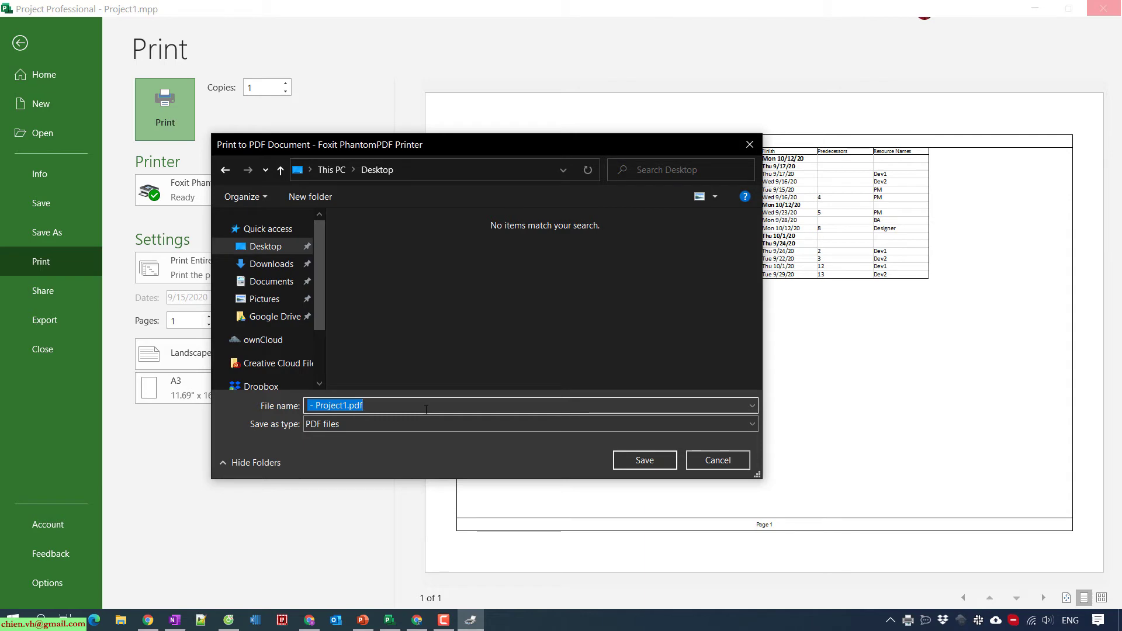
text(List )
text(ta)
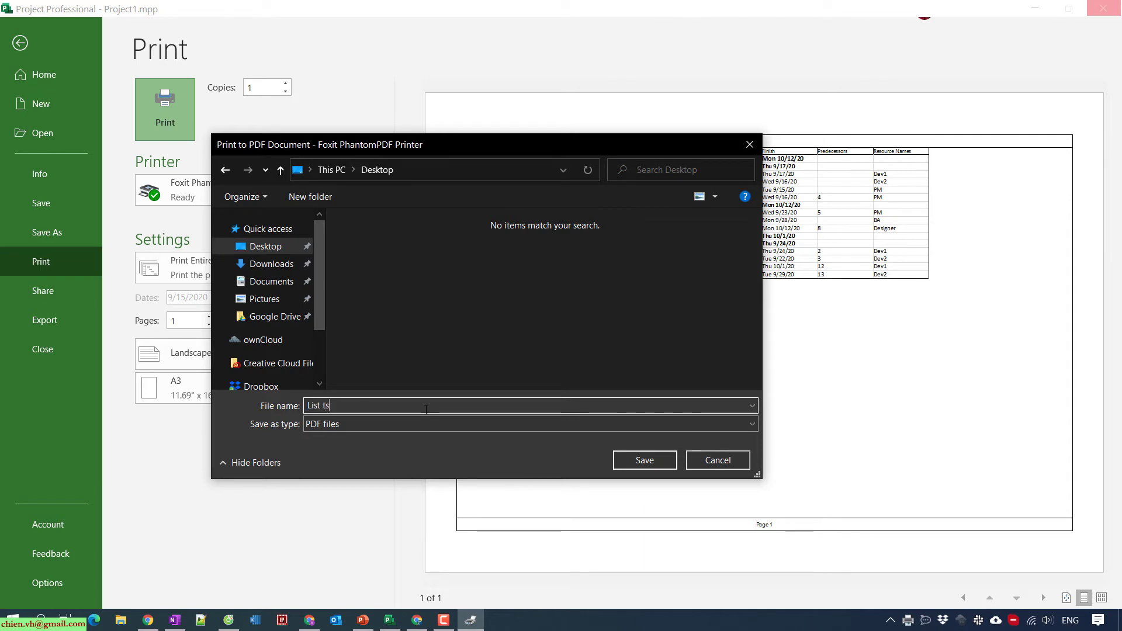
text(sks)
key(Return)
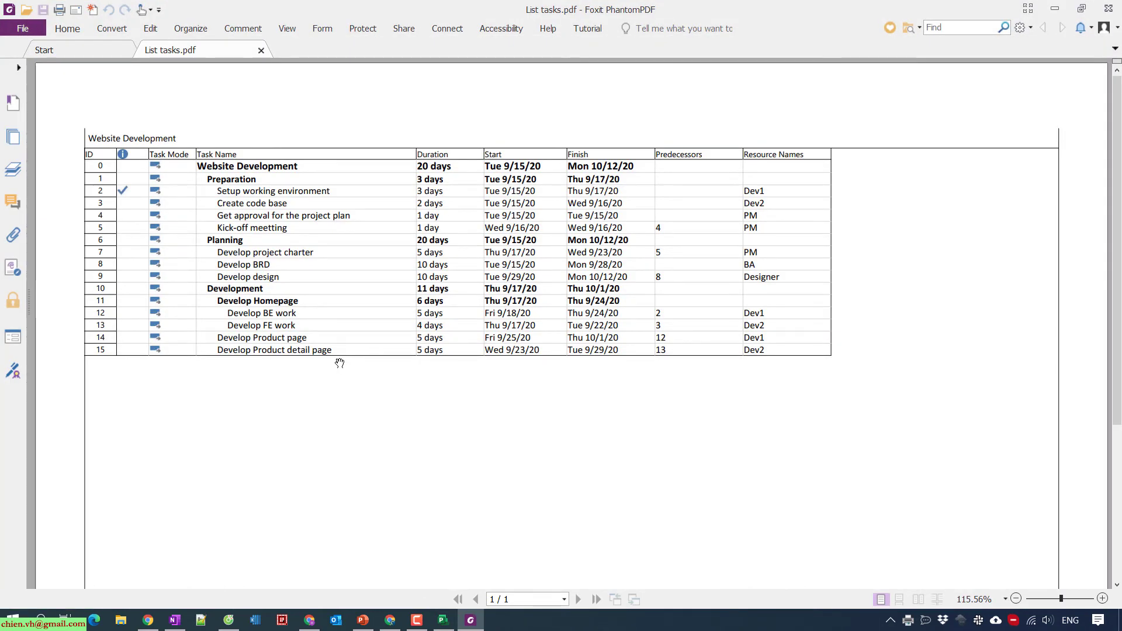
Step: Look over the full page of List tasks.pdf in Foxit PhantomPDF and return to Project's print settings
scroll(338, 364, down, 4)
scroll(337, 365, up, 4)
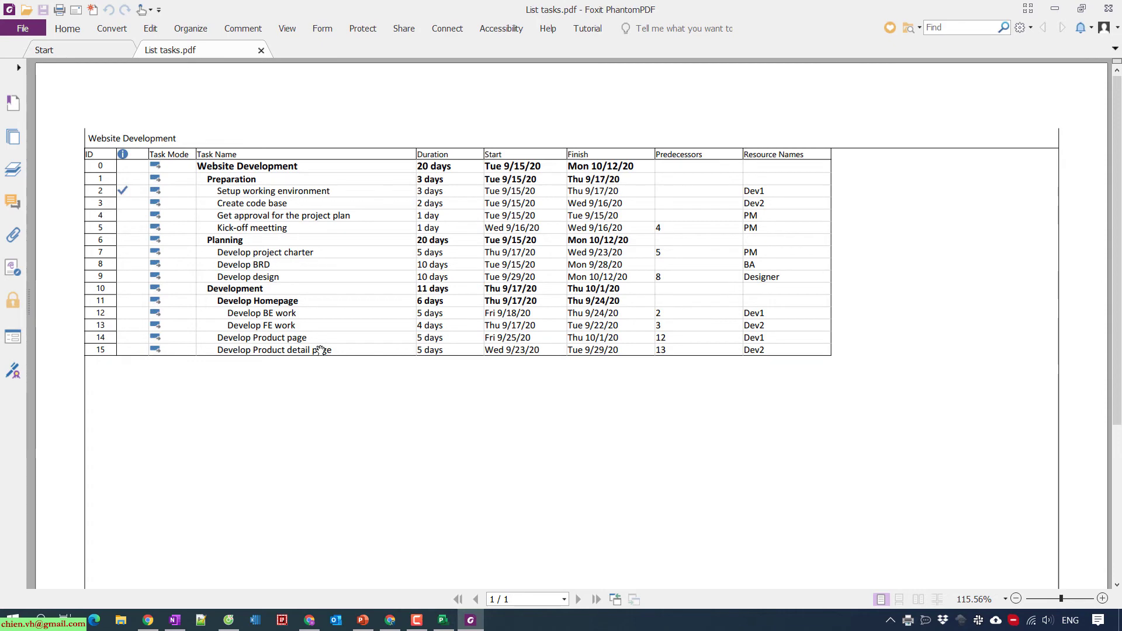
scroll(348, 291, down, 3)
scroll(288, 175, up, 3)
scroll(176, 135, down, 5)
scroll(355, 494, up, 5)
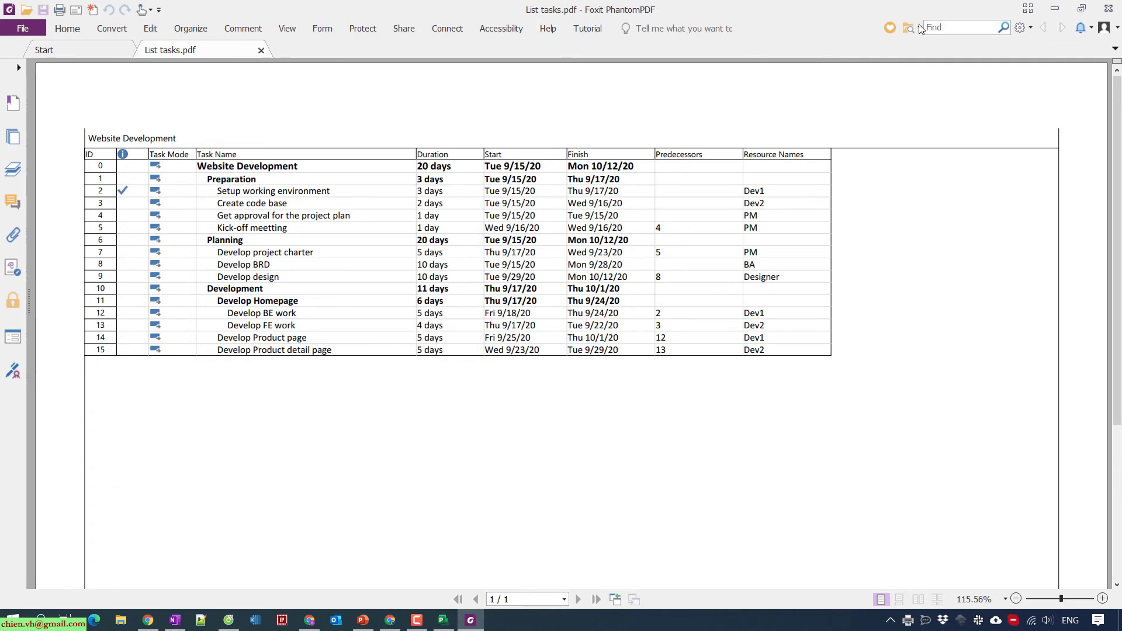
click(1055, 10)
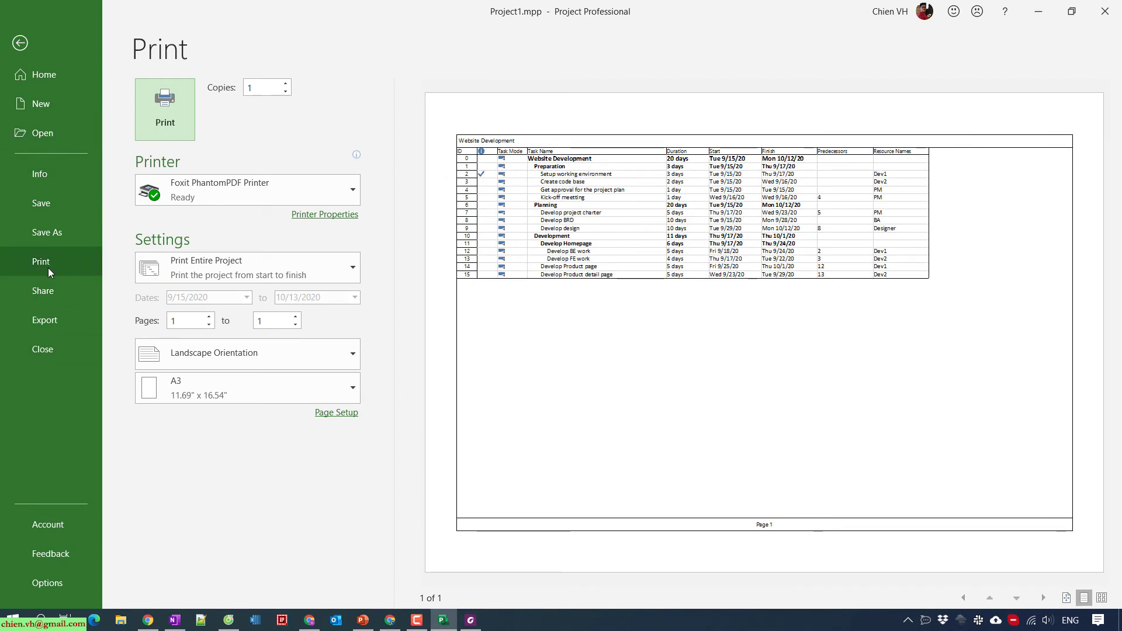
Step: Open the Page Setup options for the task sheet and examine the margins and the left, center and right header contents
click(346, 413)
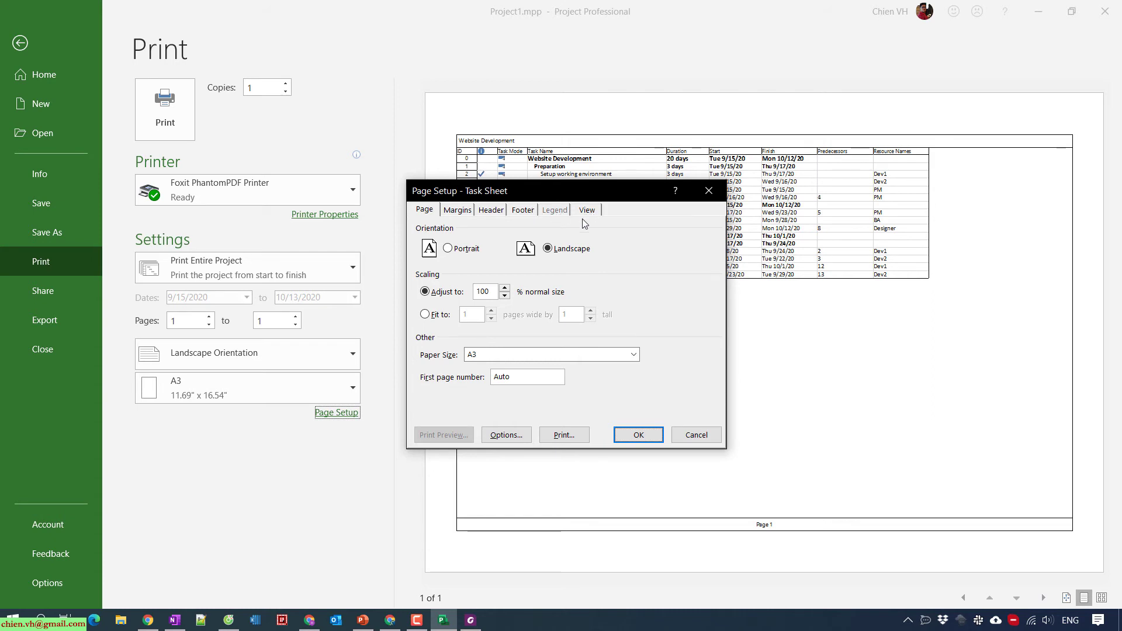
click(457, 210)
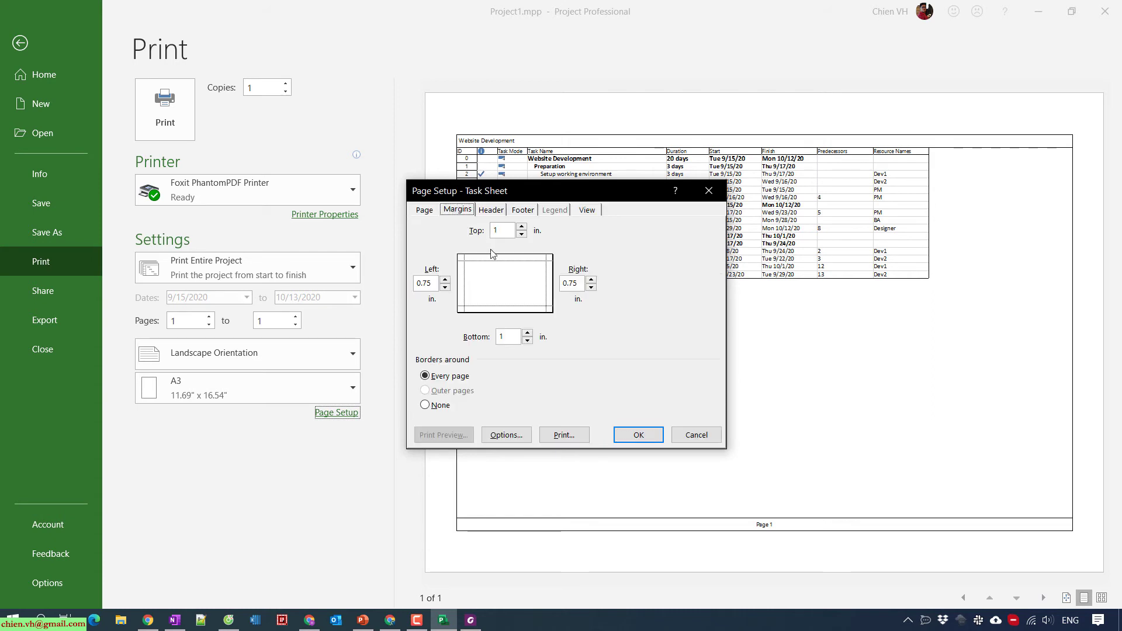
click(492, 209)
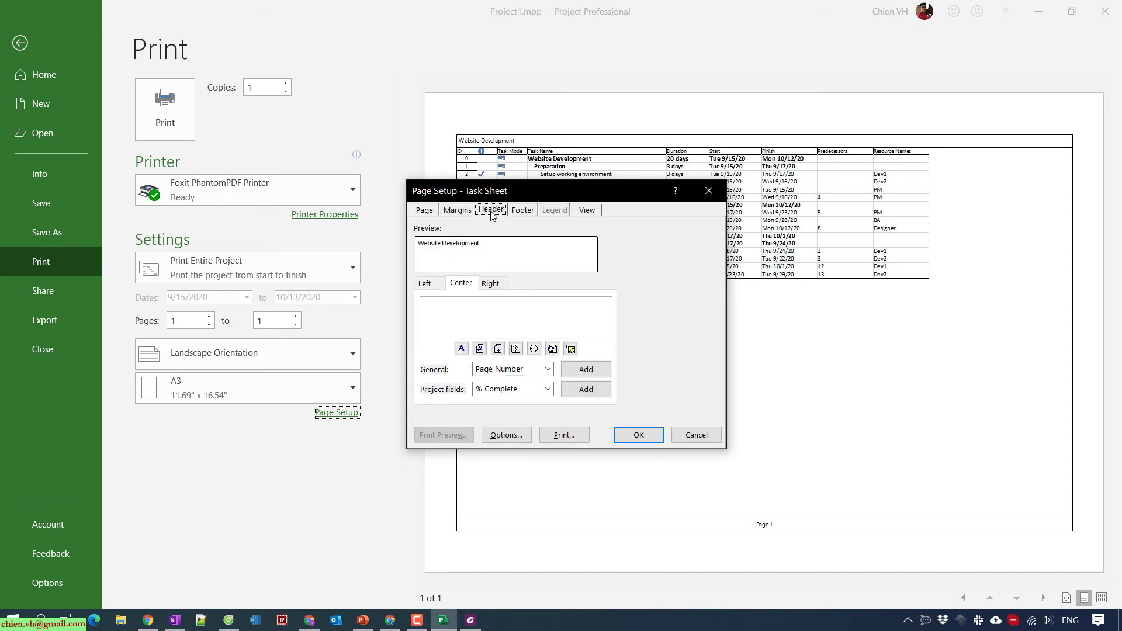
click(425, 284)
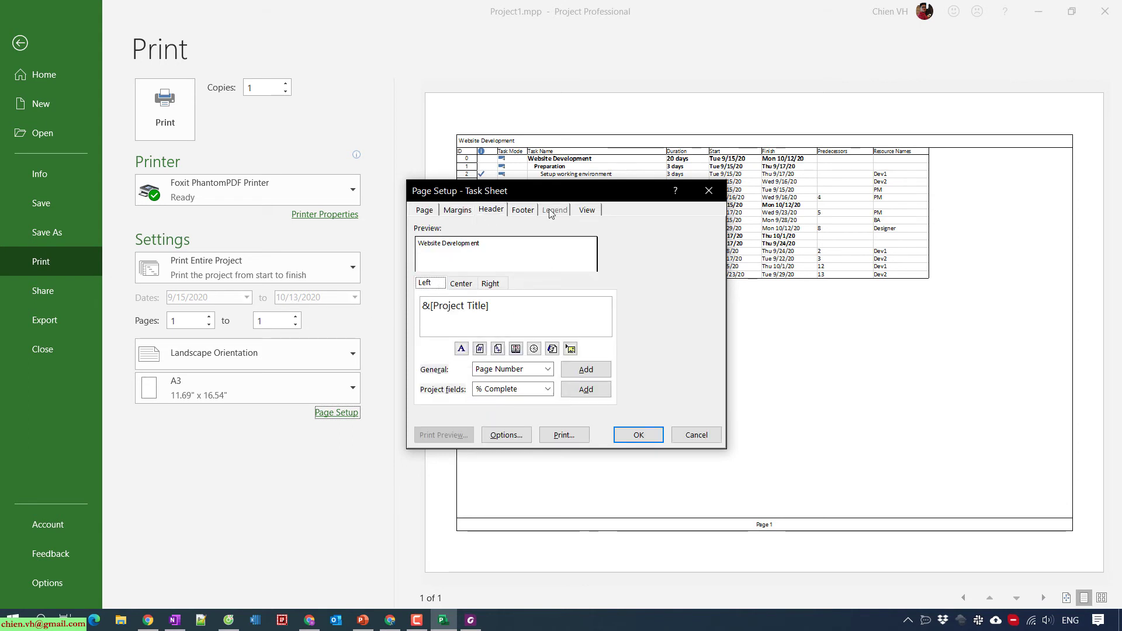
drag(540, 191, 723, 330)
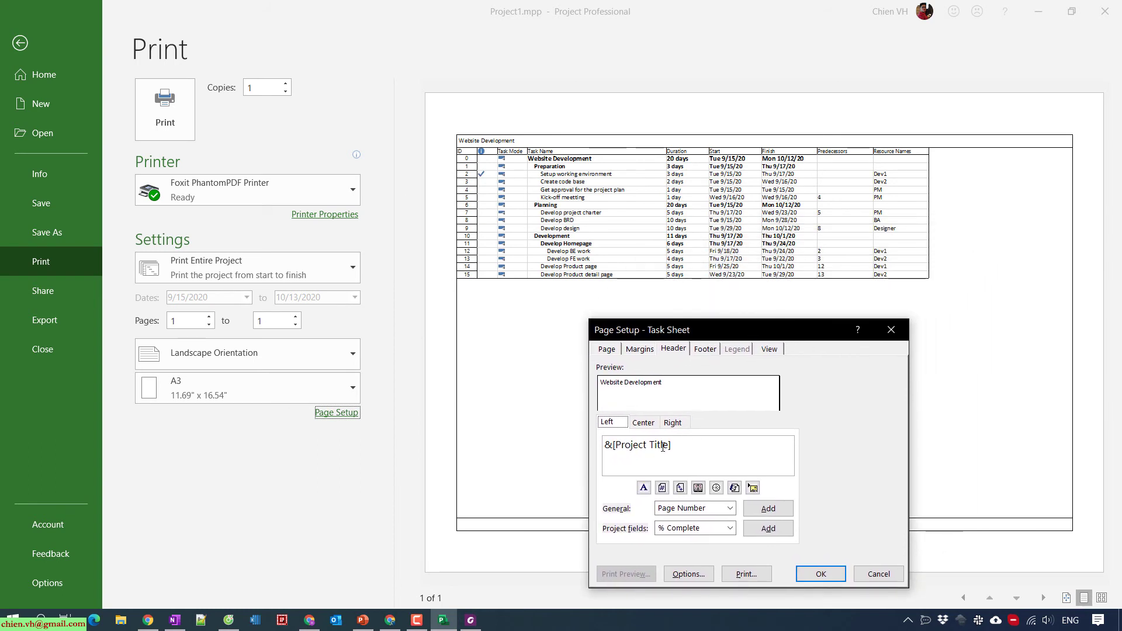
drag(695, 445, 591, 446)
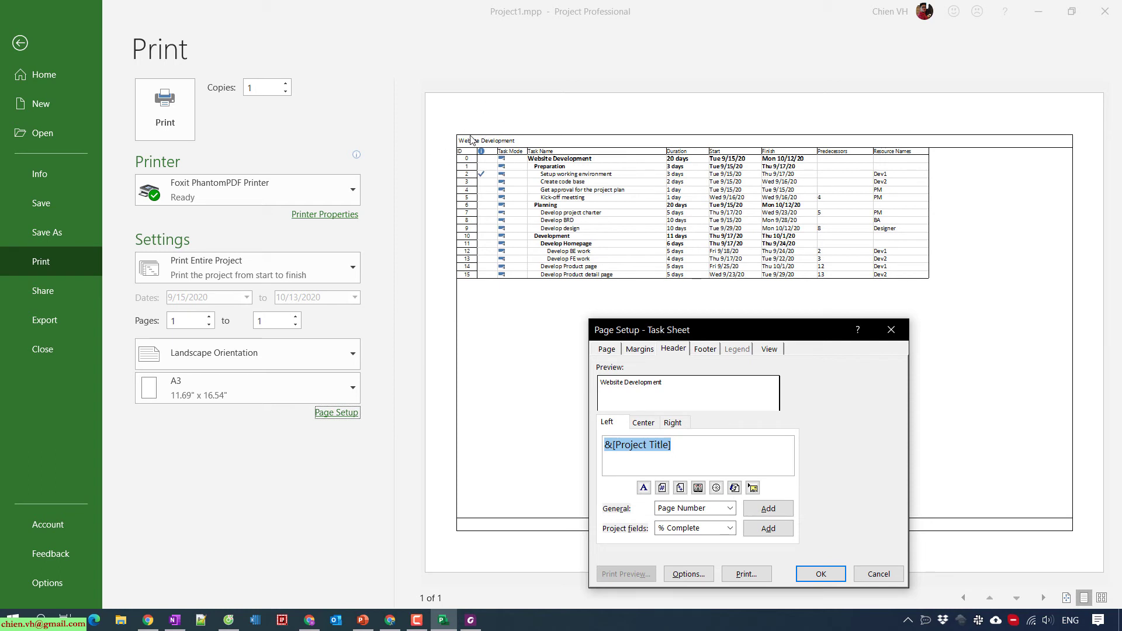
click(645, 422)
click(681, 423)
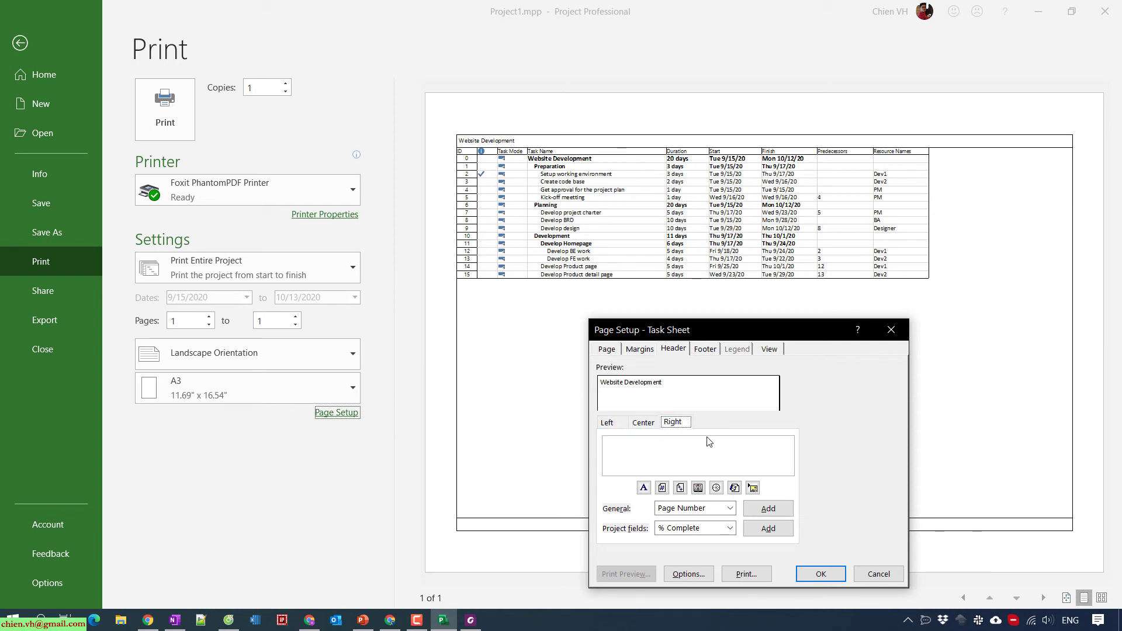
Step: Examine the footer, view, margin and page options for the task sheet, and accept the page setup
click(710, 353)
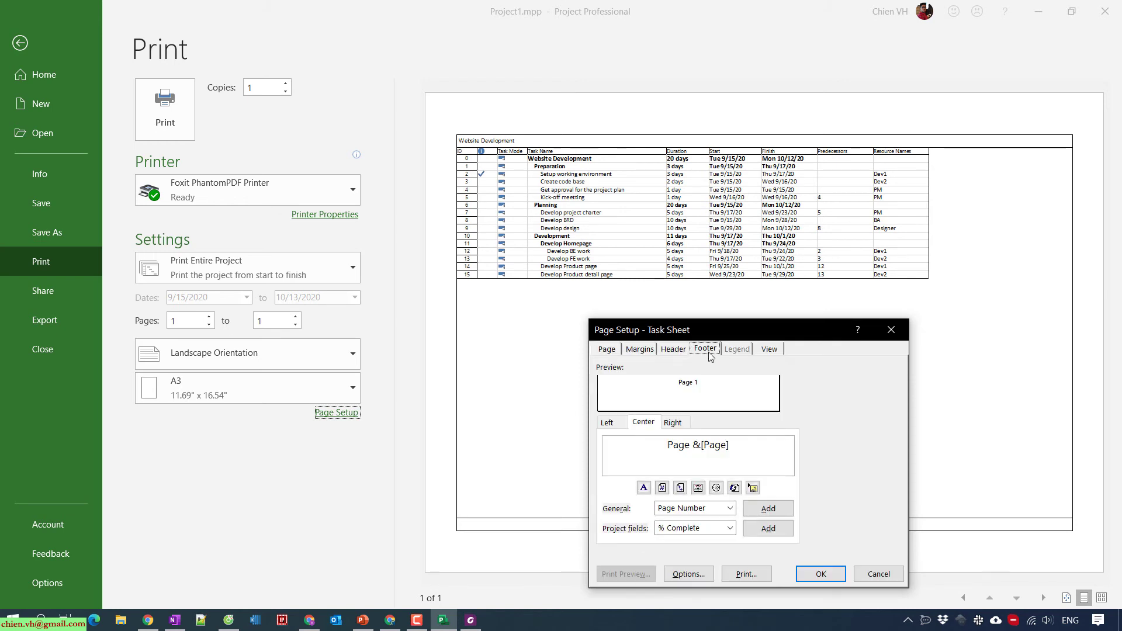
drag(752, 321, 865, 123)
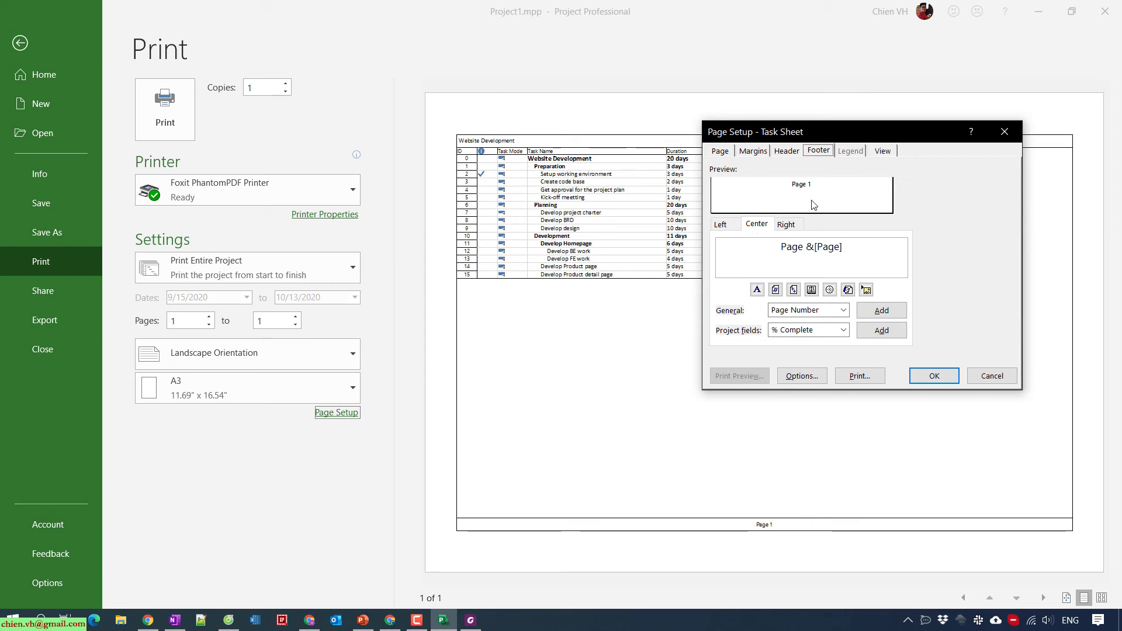
click(883, 151)
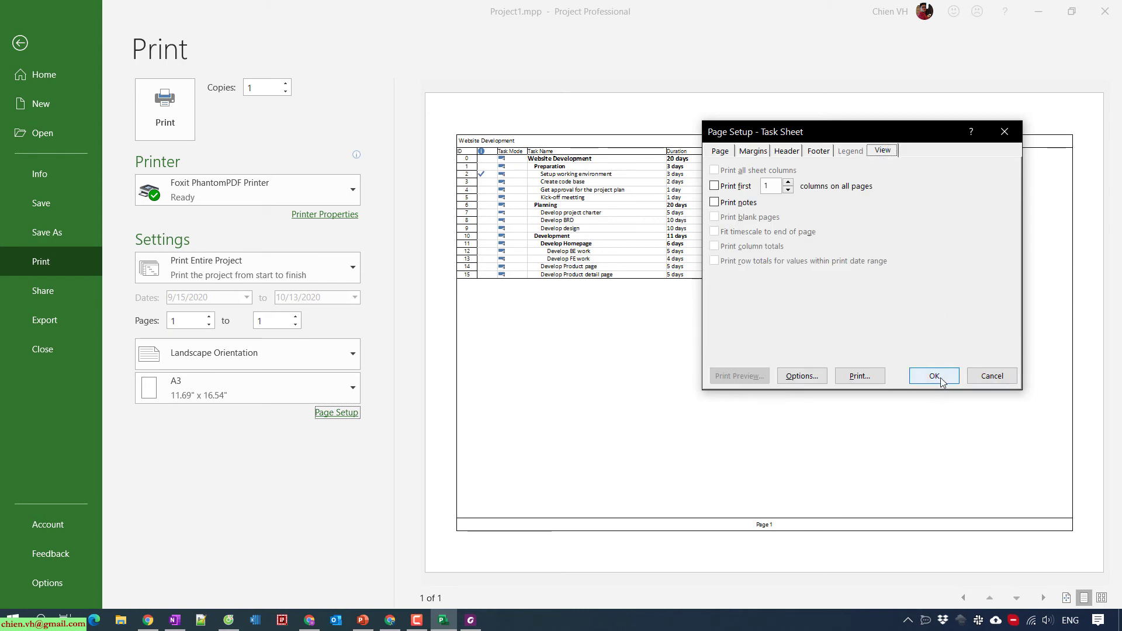
click(752, 151)
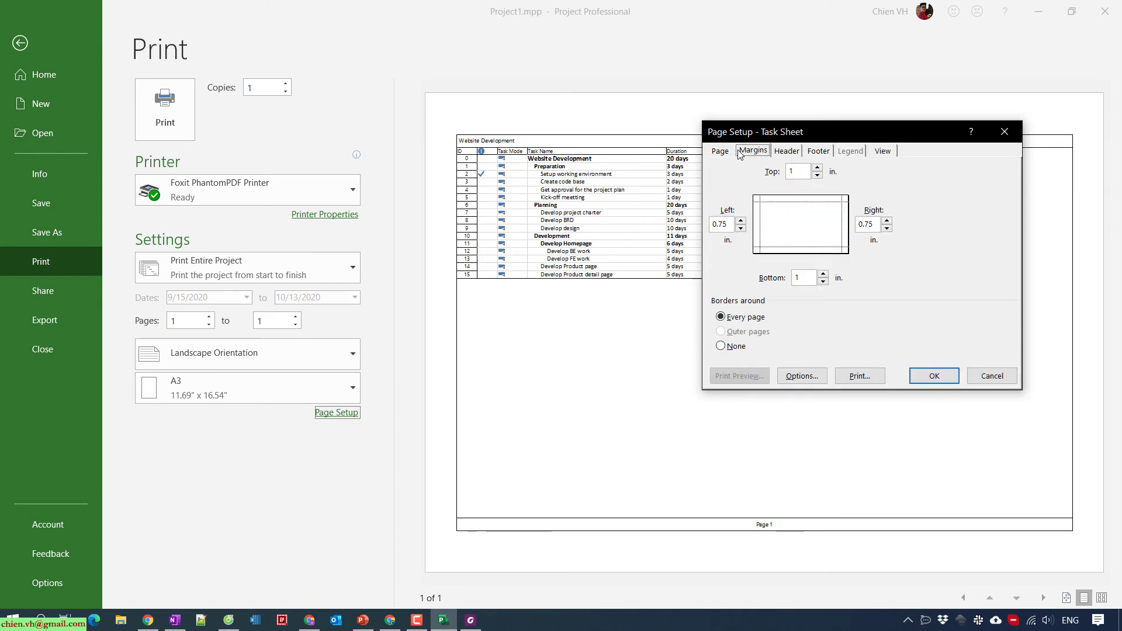
click(730, 153)
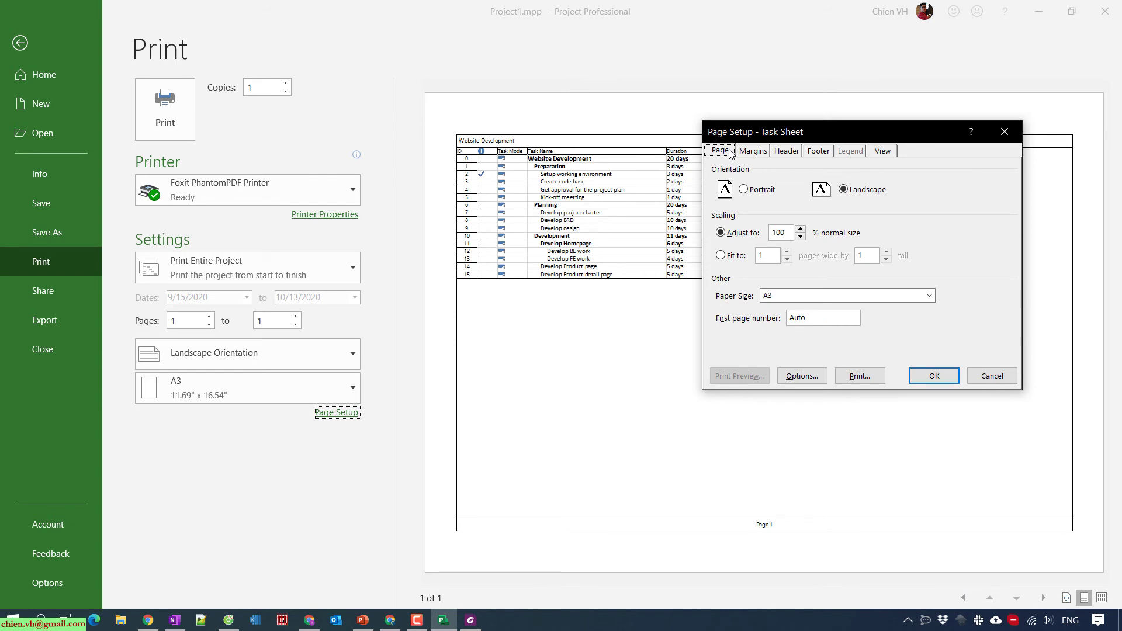
click(932, 377)
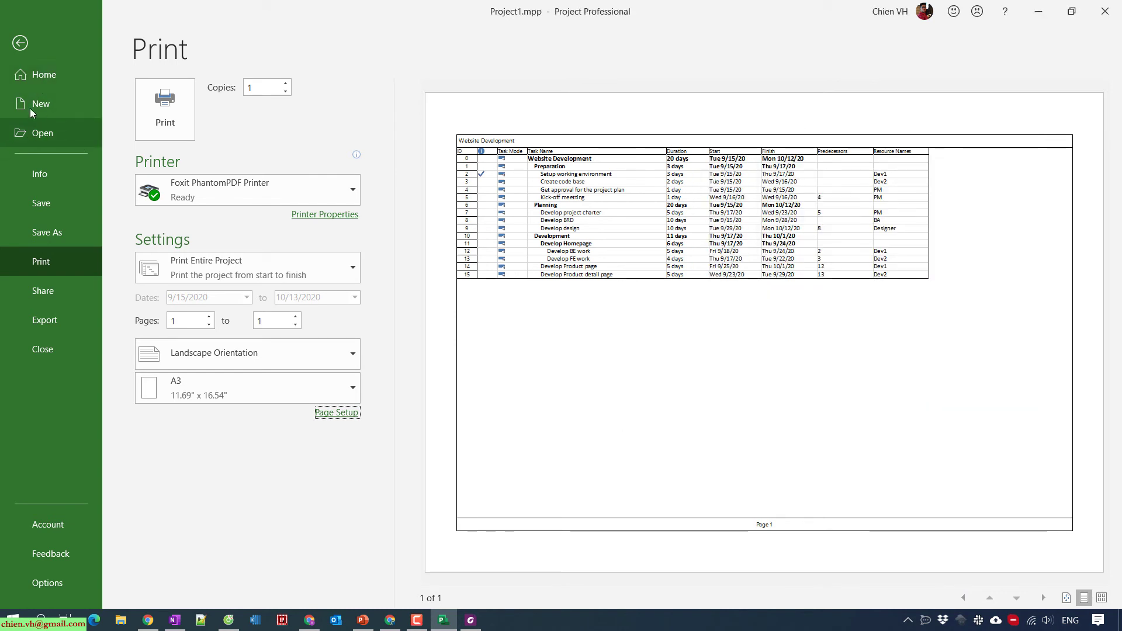
Step: Save the project and switch from the Task Sheet to the Gantt Chart view
click(36, 203)
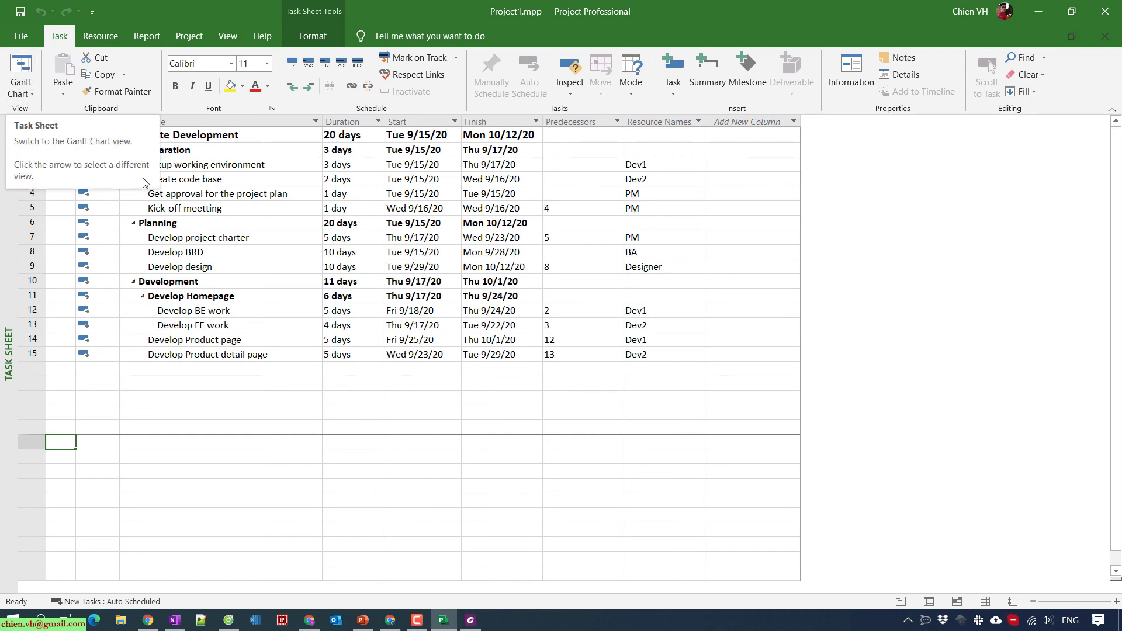
click(27, 73)
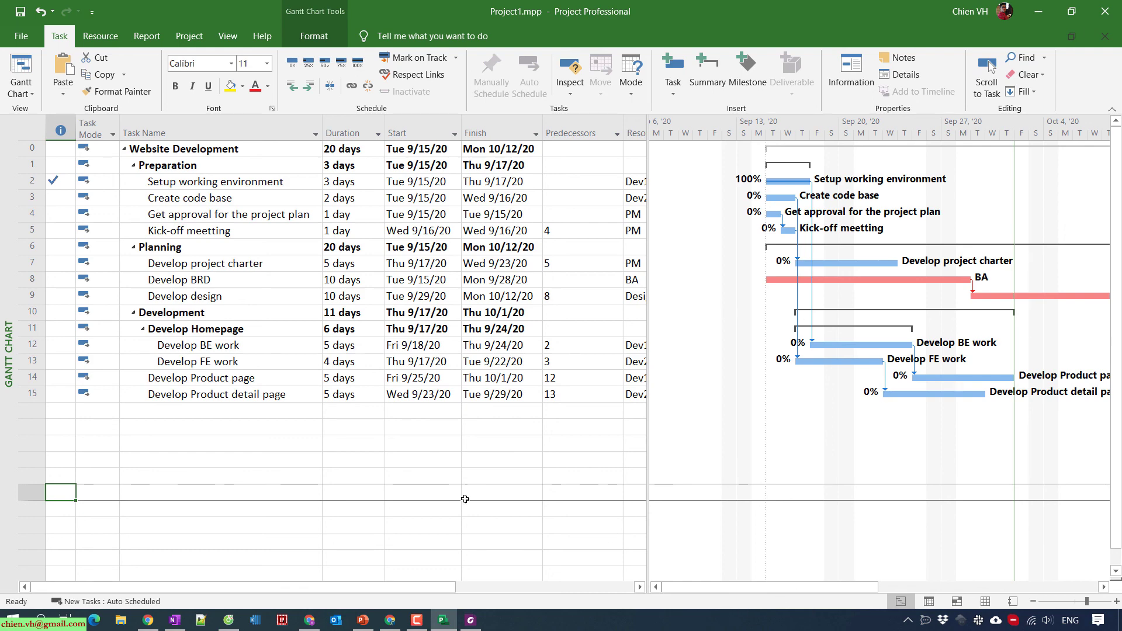
scroll(280, 359, down, 3)
scroll(277, 365, up, 3)
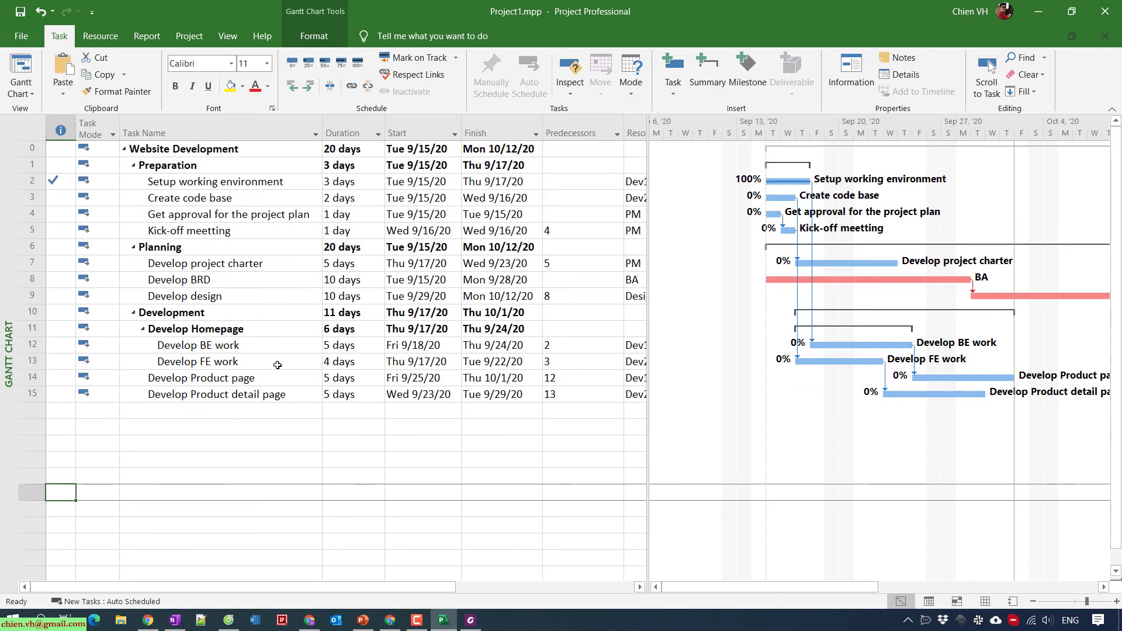